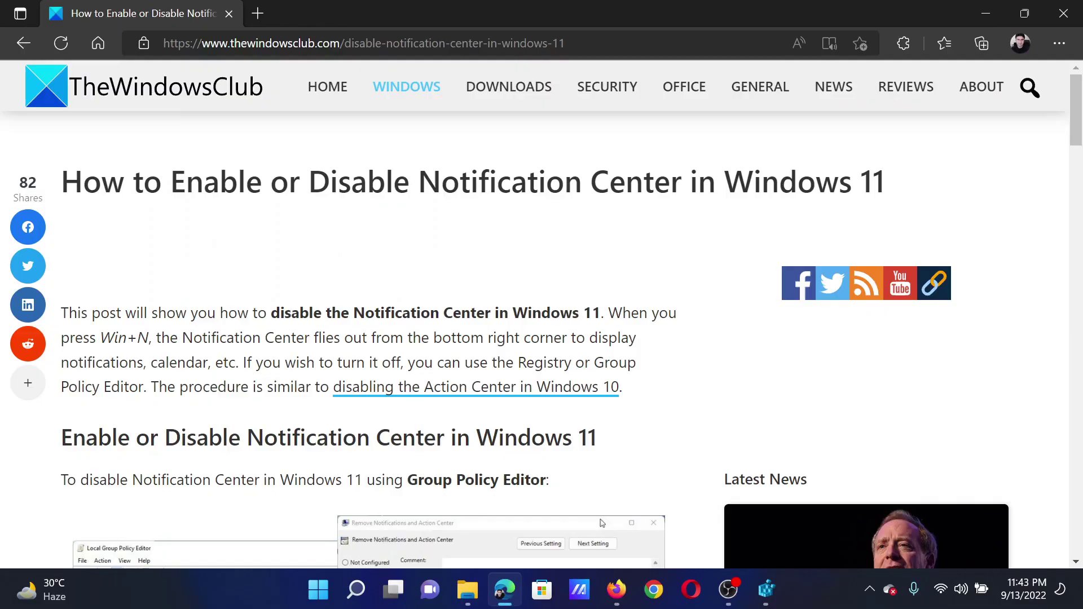
Launch regedit from the Run prompt, opening Registry Editor at Policies\Microsoft\Windows
drag(169, 181, 682, 181)
click(649, 266)
key(super+r)
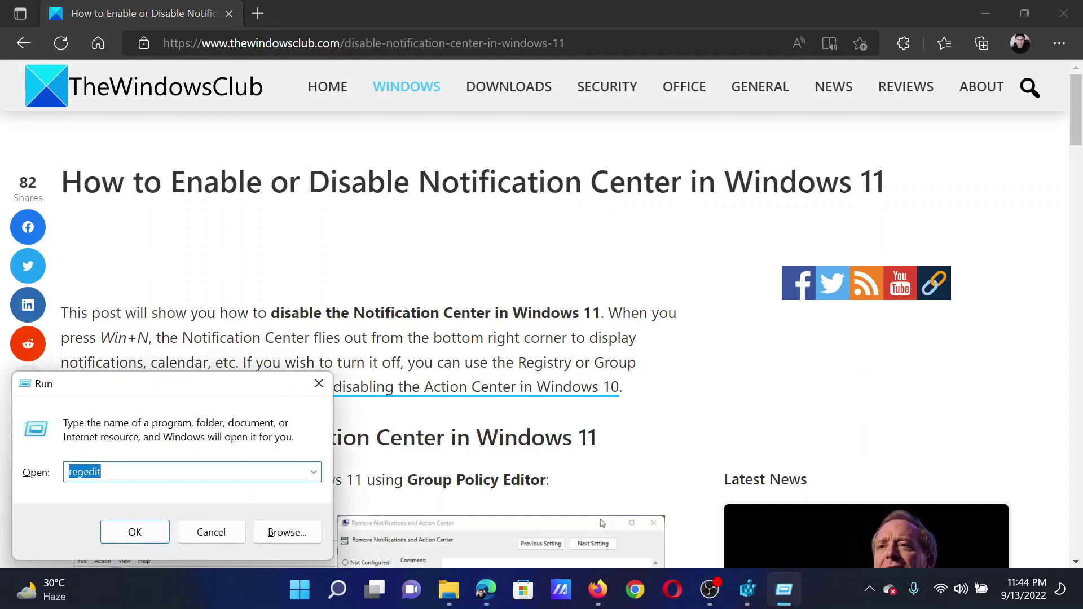
key(End)
click(754, 592)
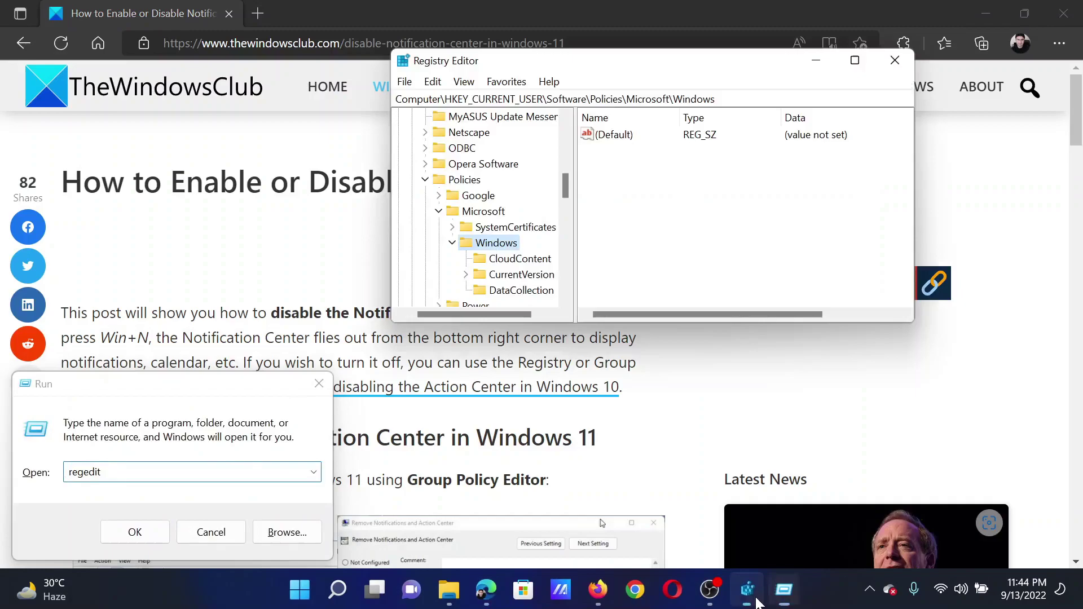
scroll(669, 377, down, 10)
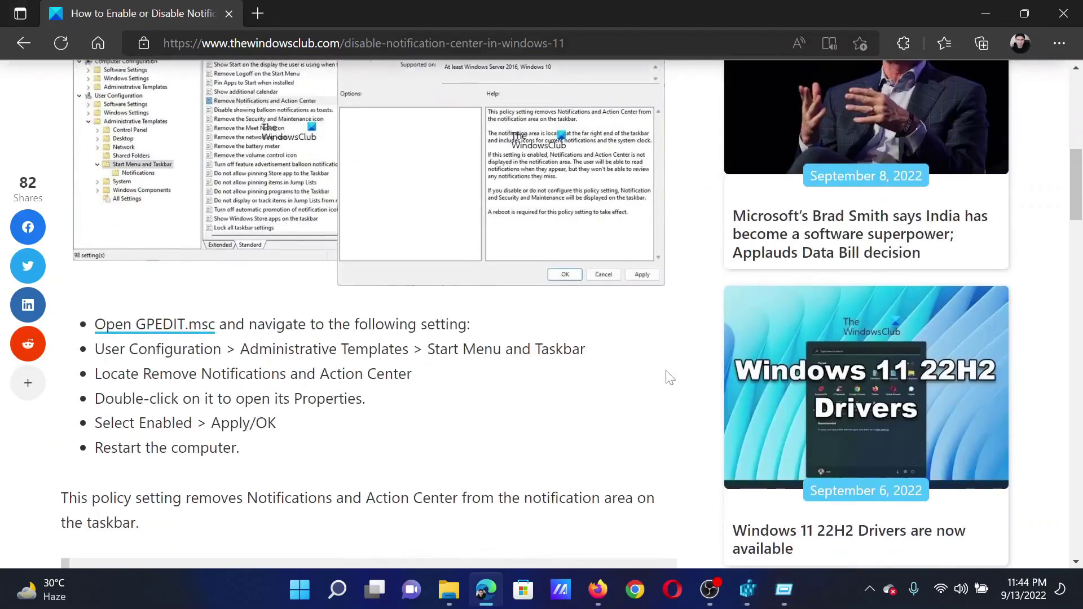
scroll(669, 377, down, 5)
scroll(669, 376, down, 10)
scroll(669, 376, down, 8)
scroll(669, 377, down, 8)
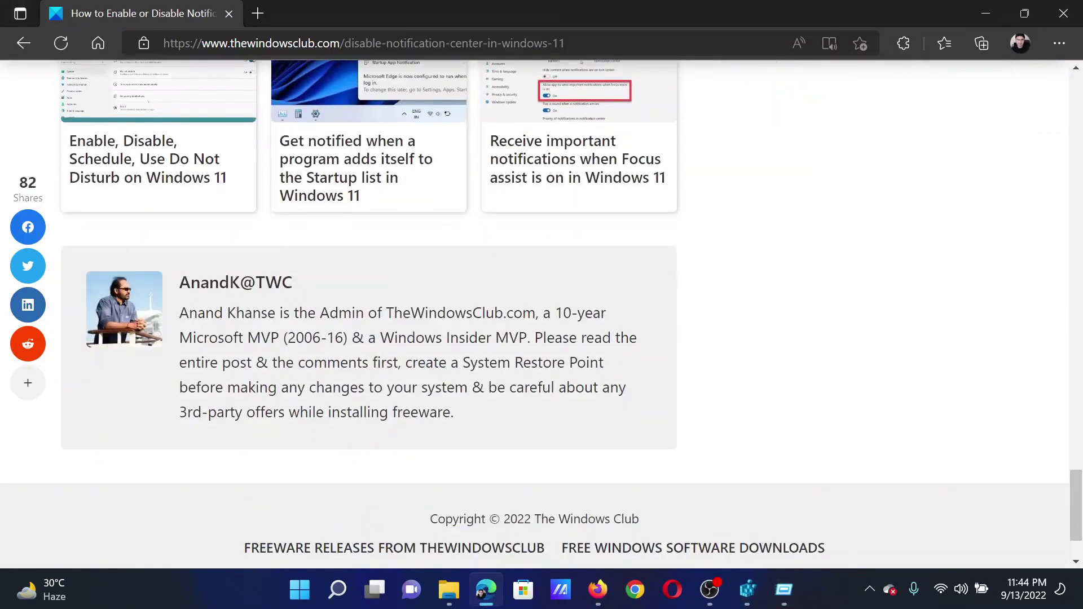
scroll(669, 376, up, 6)
scroll(668, 377, up, 4)
scroll(668, 376, up, 1)
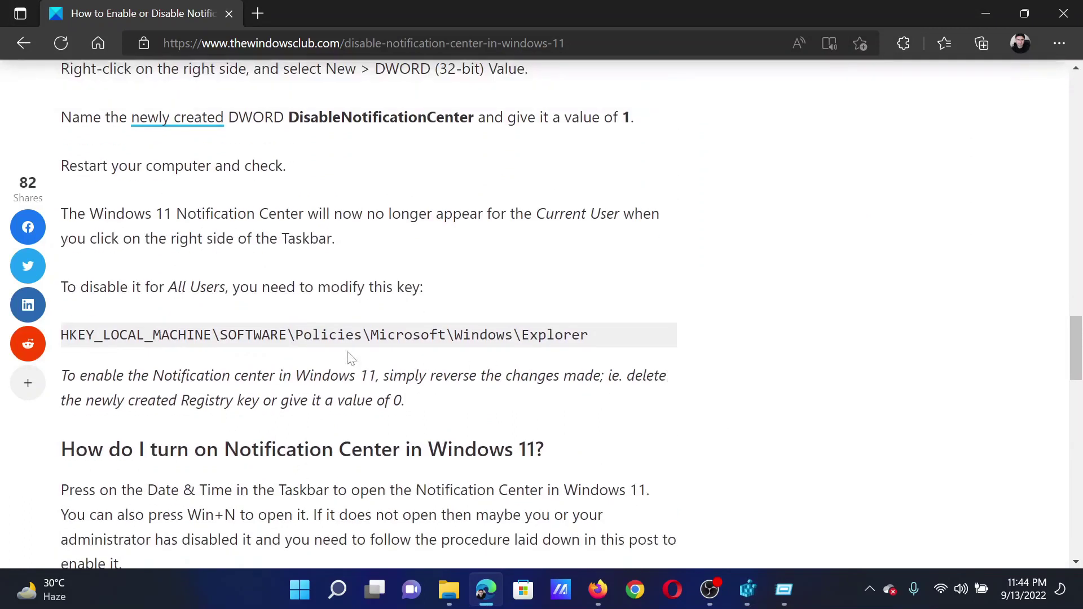
Highlight the HKEY_LOCAL_MACHINE Explorer key path in the article and return to Registry Editor
drag(129, 335, 170, 334)
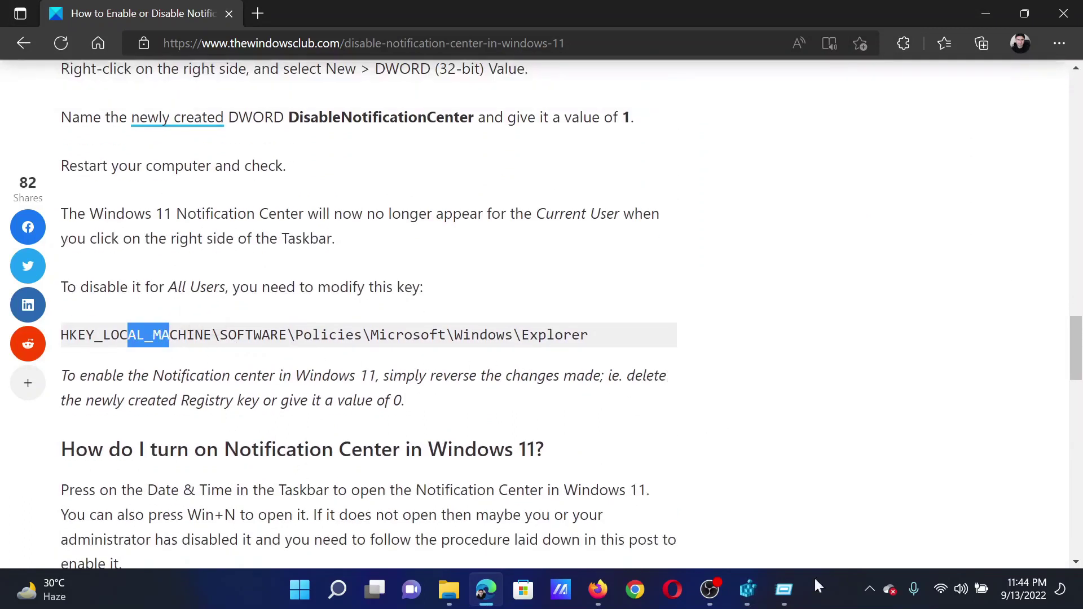
click(747, 588)
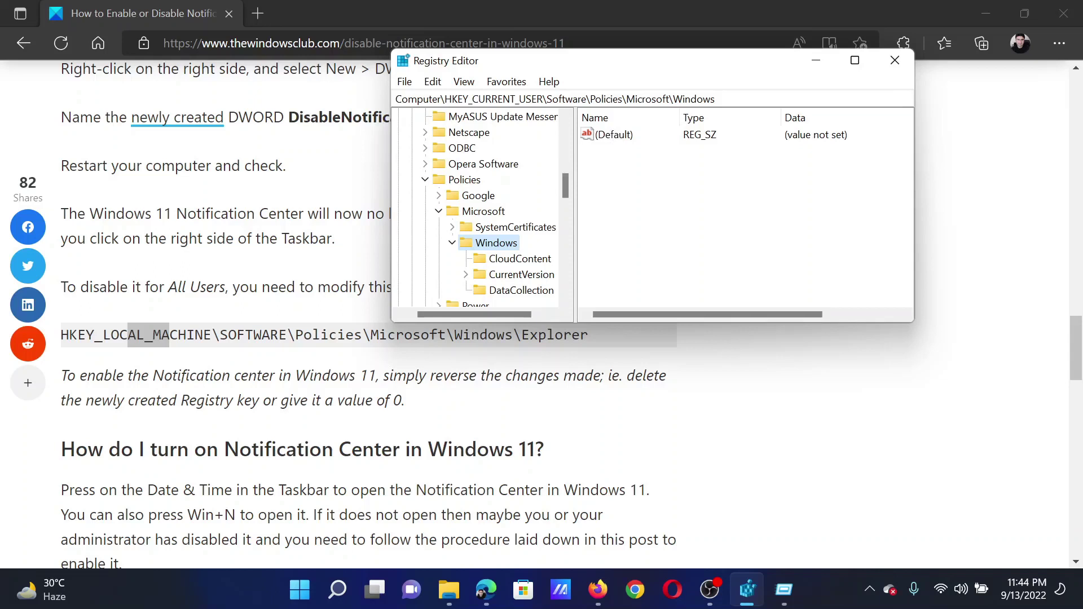
Create a subkey named Explorer under the Windows policies key, then return to the article
right_click(499, 248)
mouse_move(559, 275)
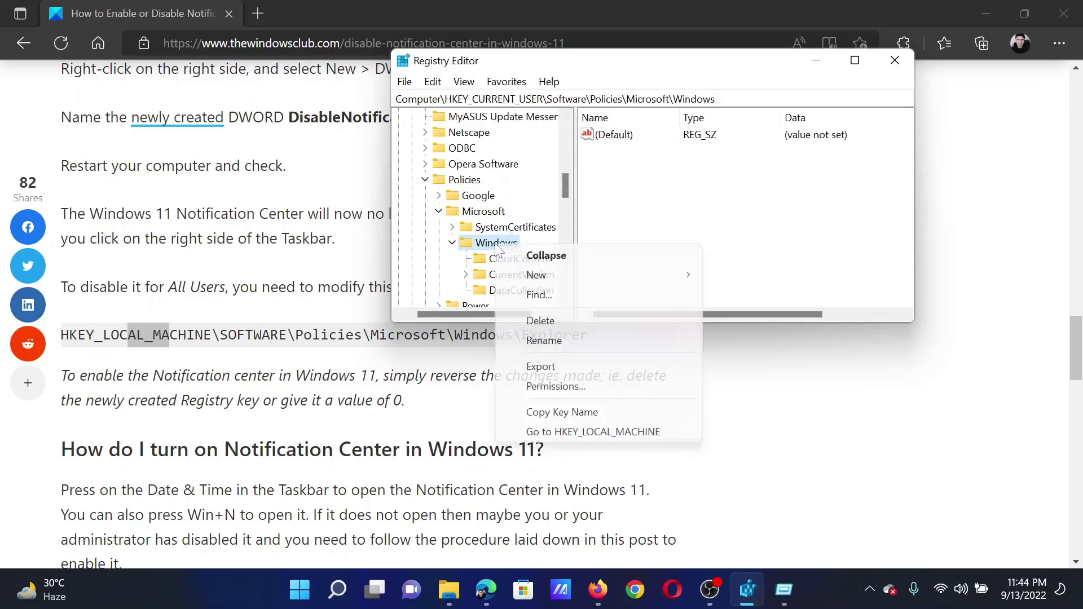
click(739, 275)
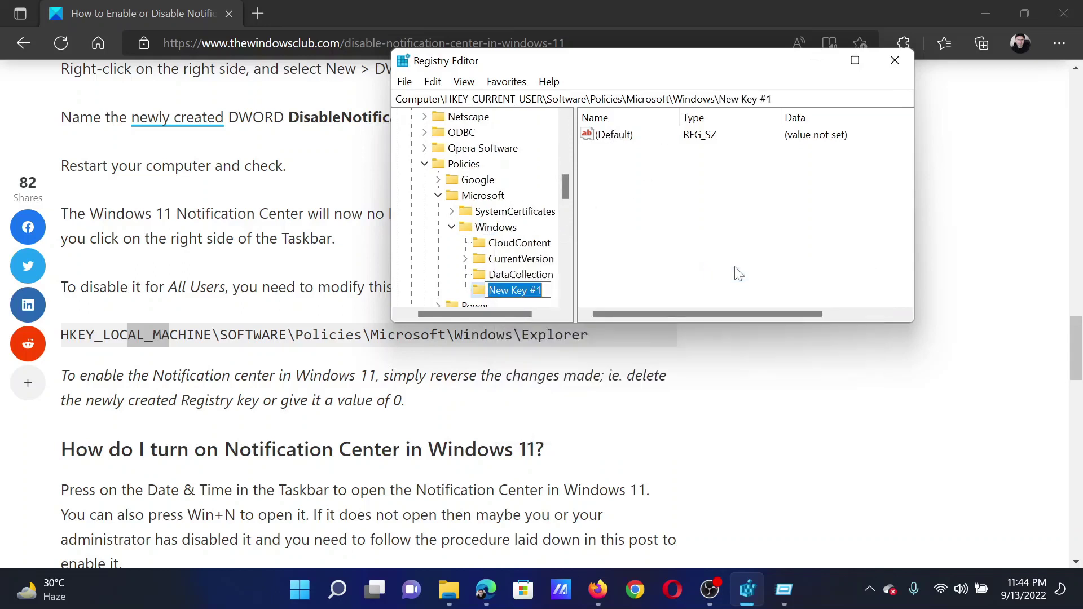
text(Ex)
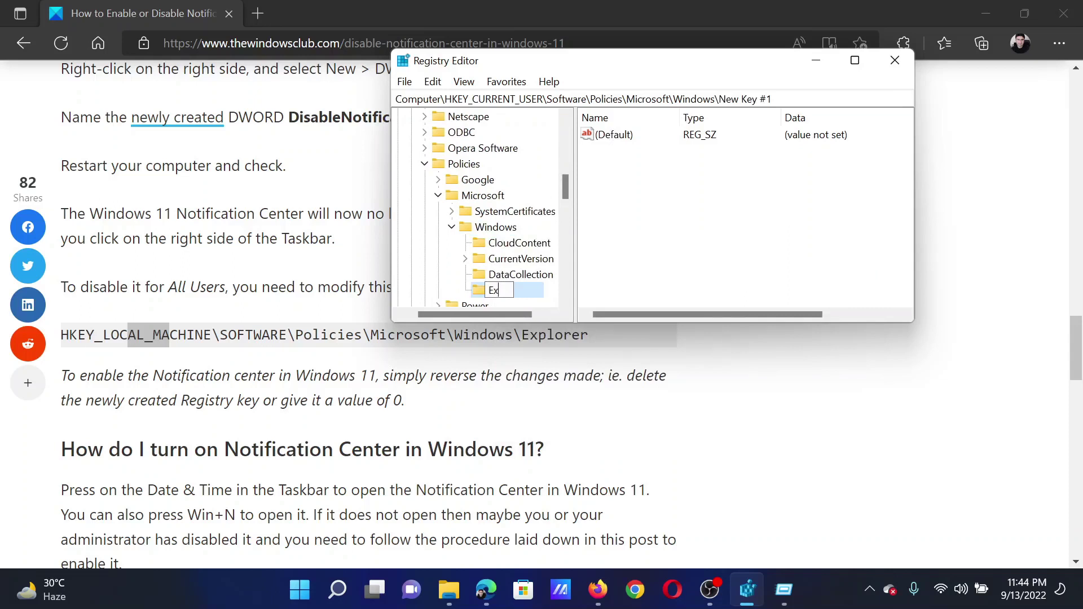
text(plorer)
key(Return)
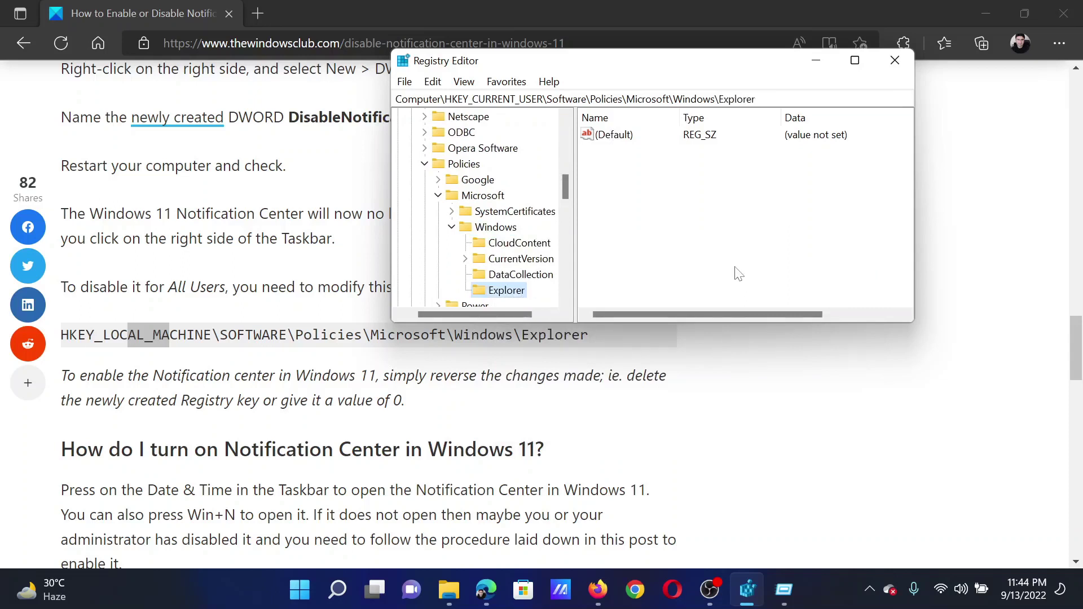
click(572, 404)
scroll(546, 410, up, 3)
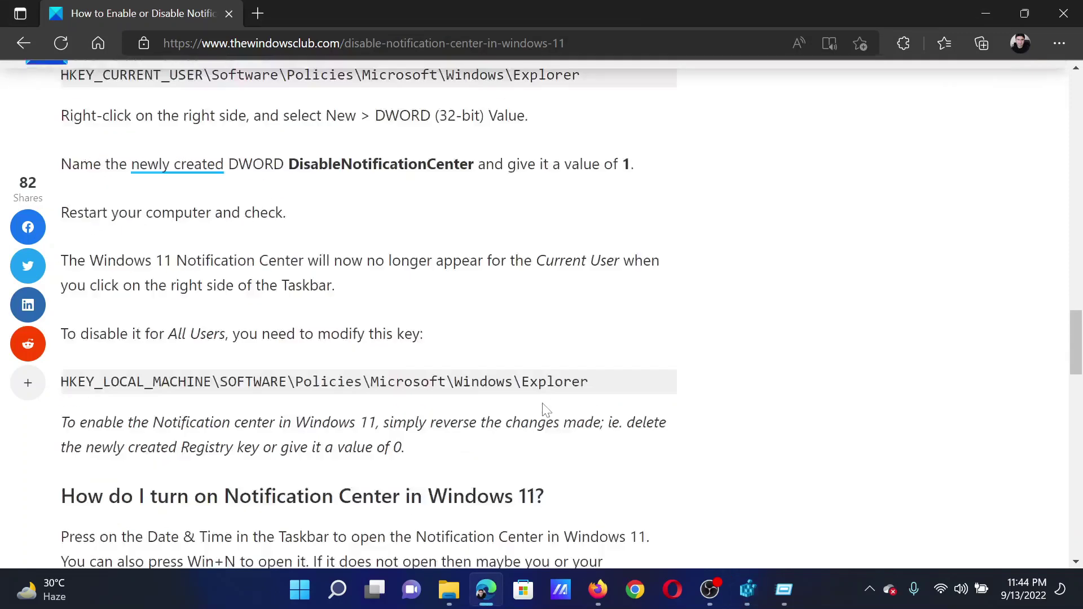
Copy 'DisableNotificationCenter' from the article's DWORD instruction and go back to Registry Editor
triple_click(381, 271)
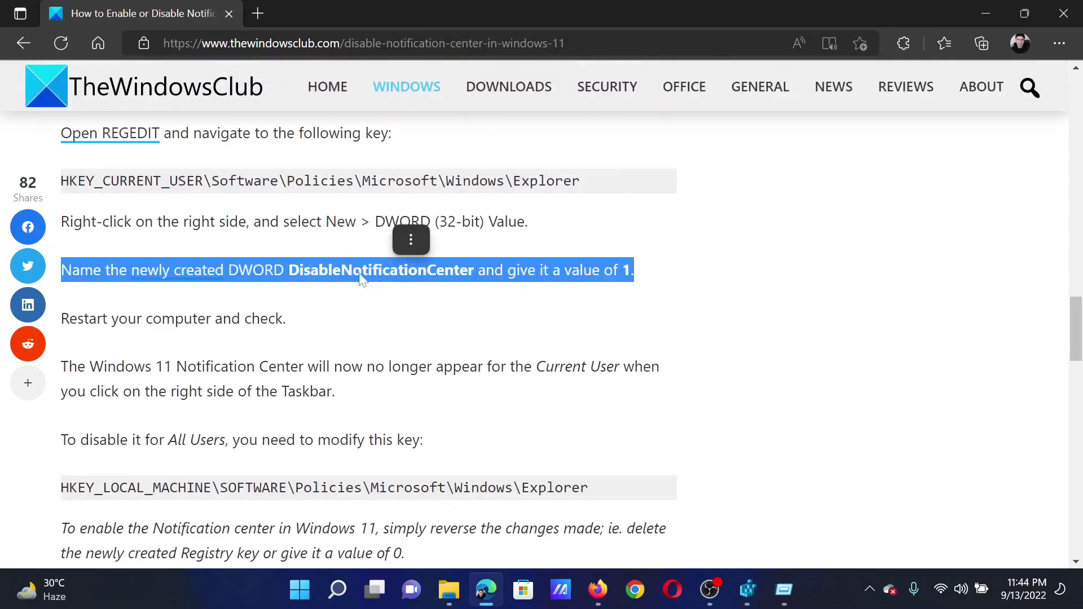
click(364, 280)
drag(289, 271, 475, 272)
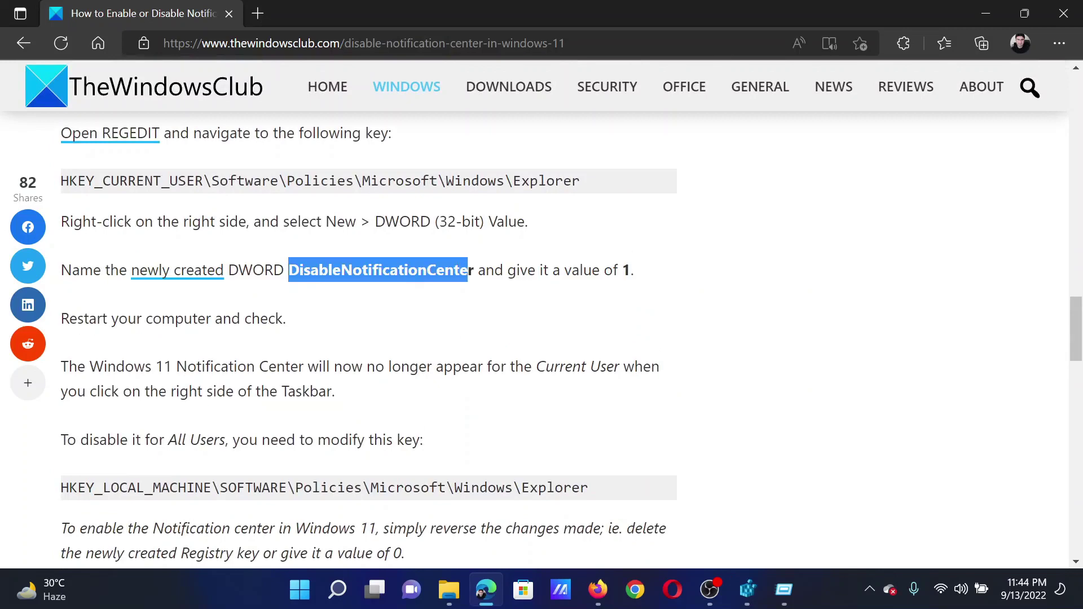
right_click(470, 273)
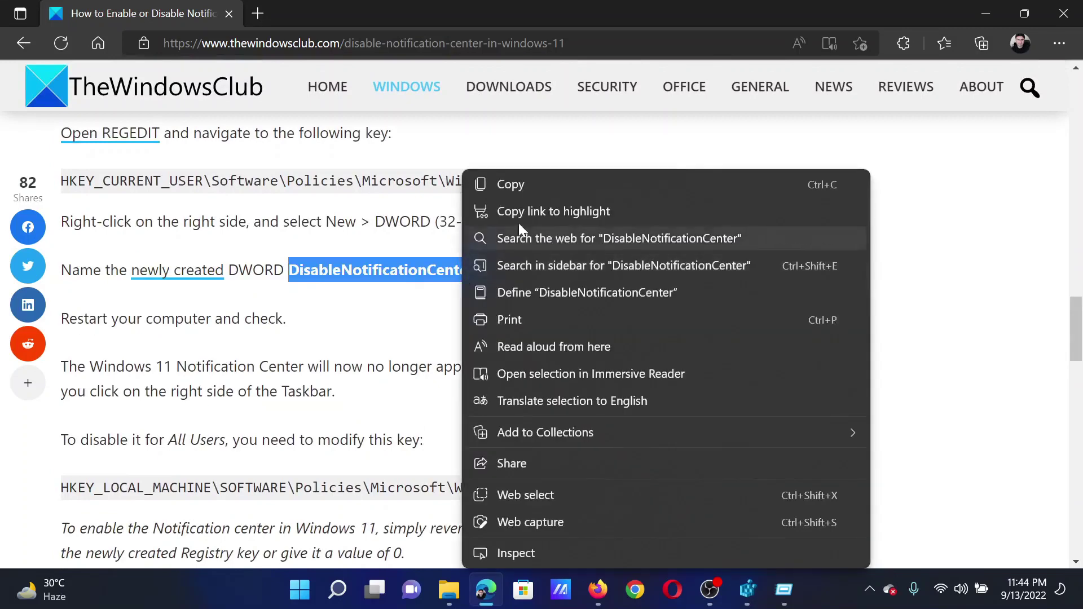
click(538, 190)
click(744, 590)
Add a DWORD (32-bit) value in Explorer, naming it DisableNotificationCenter from the clipboard
right_click(696, 197)
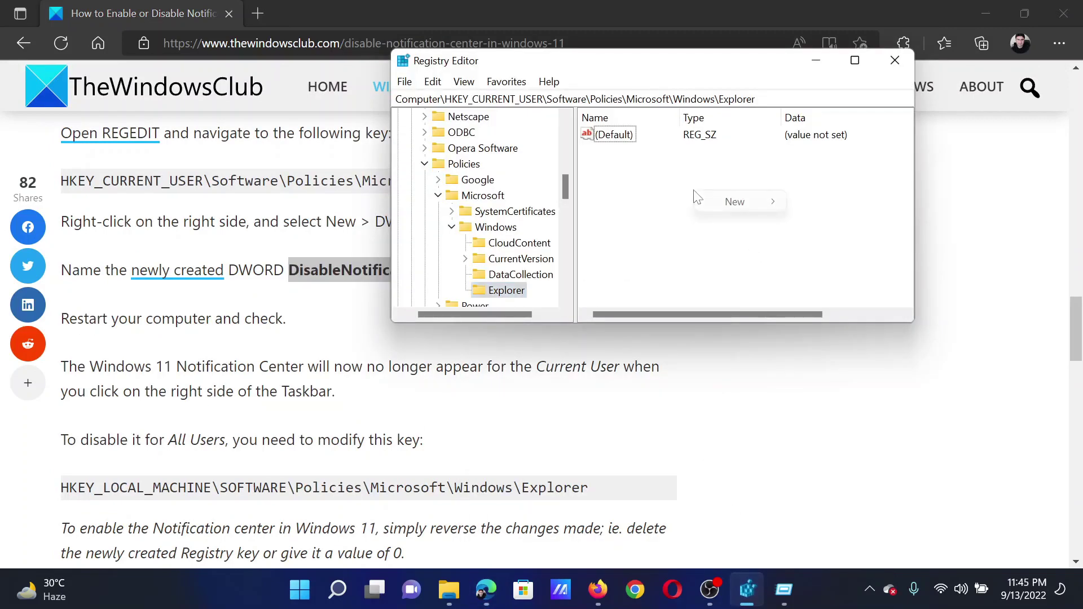
mouse_move(735, 202)
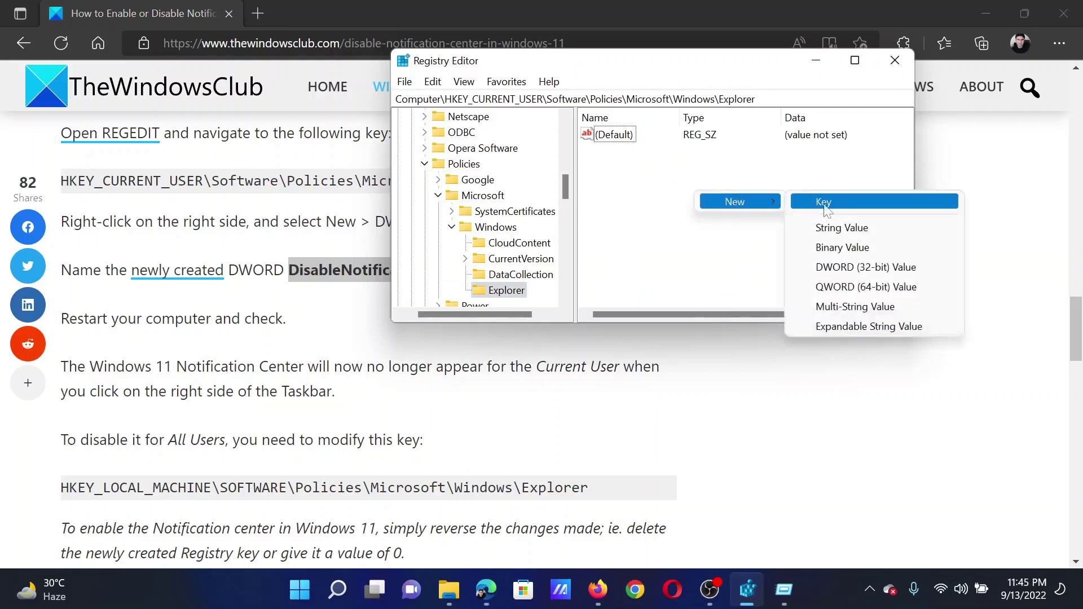
click(850, 266)
right_click(626, 151)
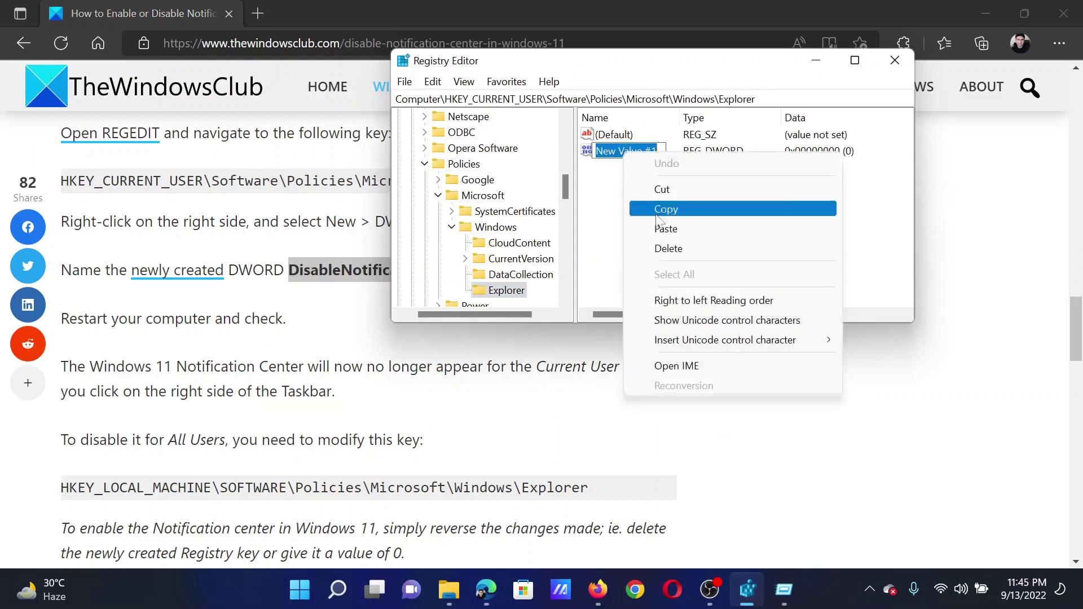
click(665, 230)
key(Return)
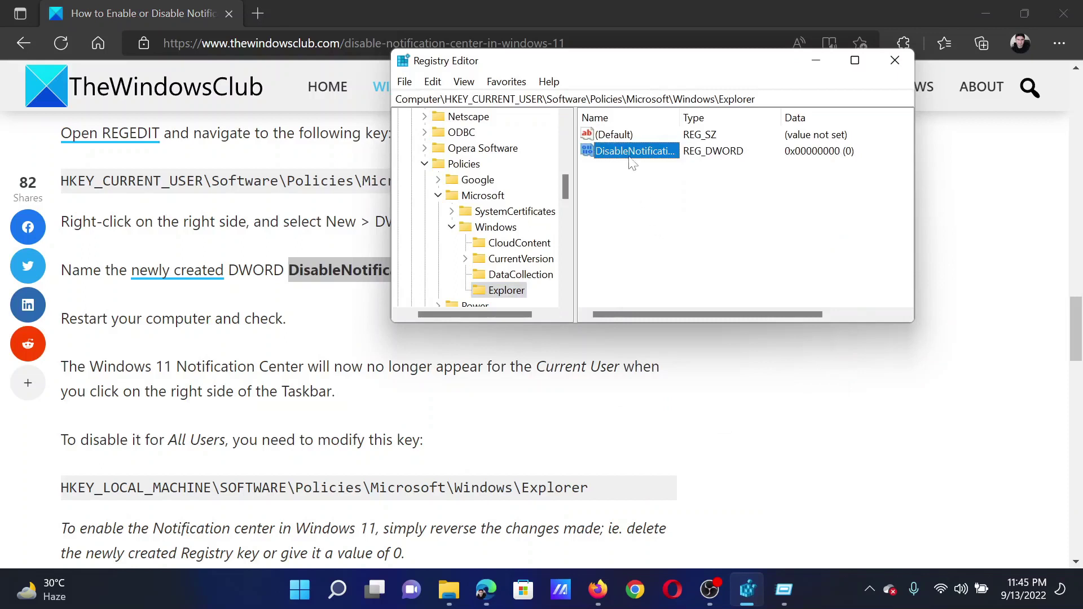
Set DisableNotificationCenter's value data to 1
double_click(634, 152)
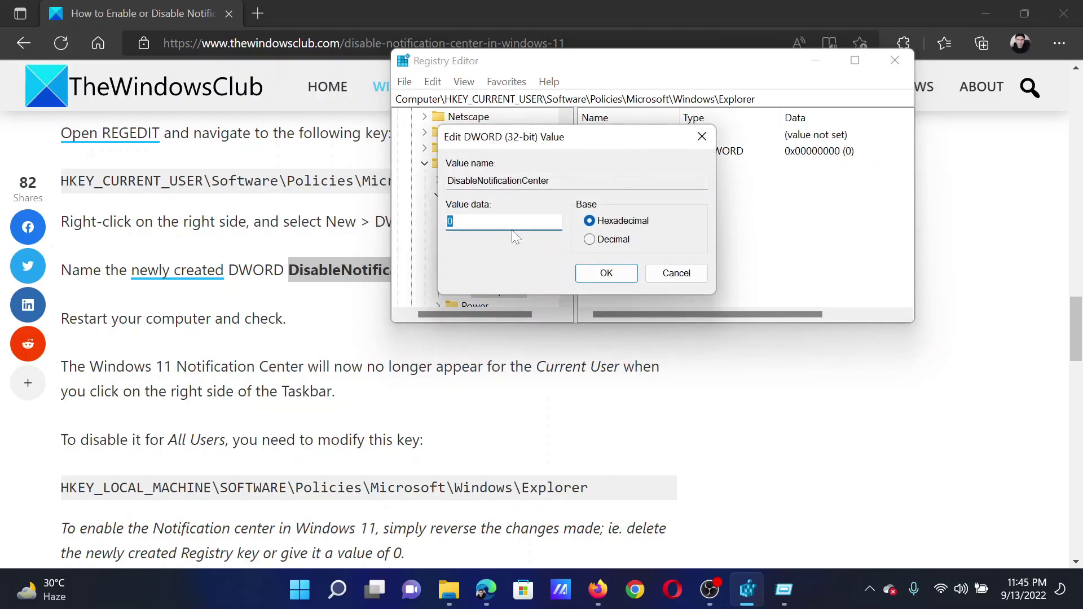
text(1)
click(606, 272)
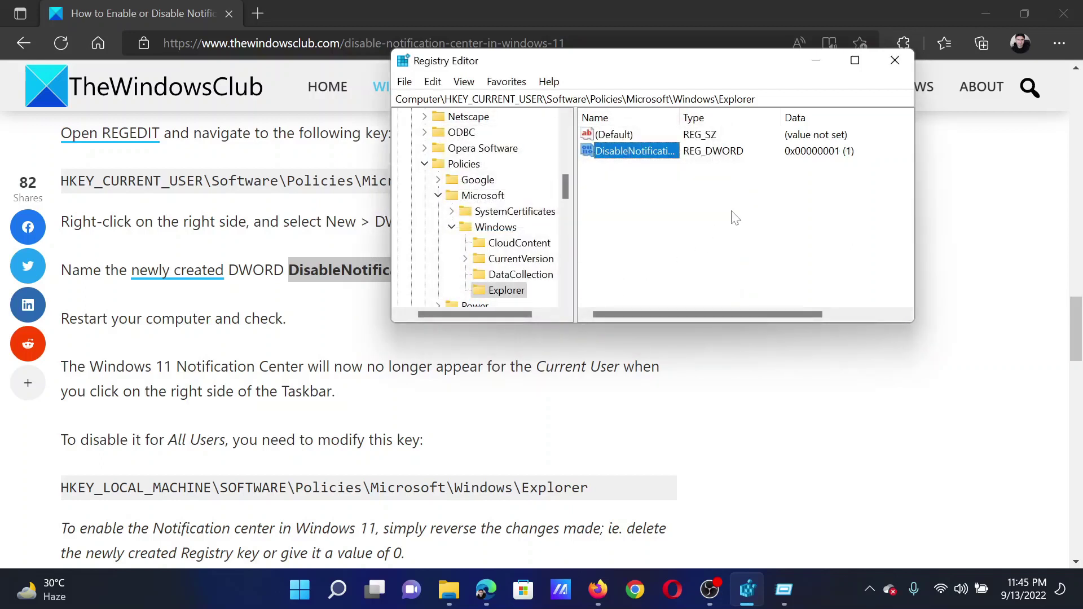
Reset DisableNotificationCenter's data to 0 and close Registry Editor
double_click(635, 150)
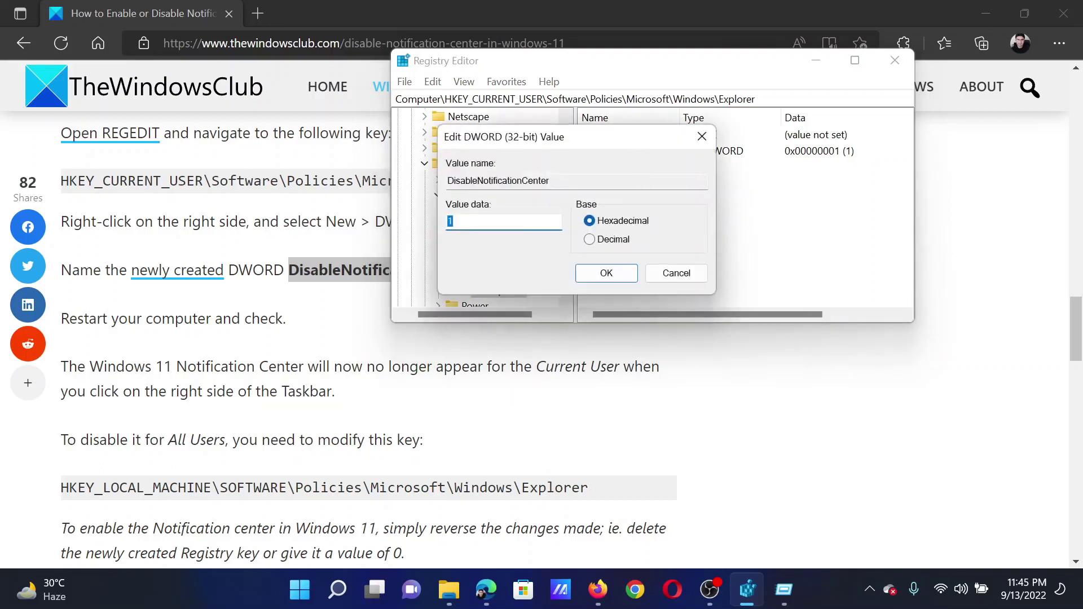
text(0)
click(607, 273)
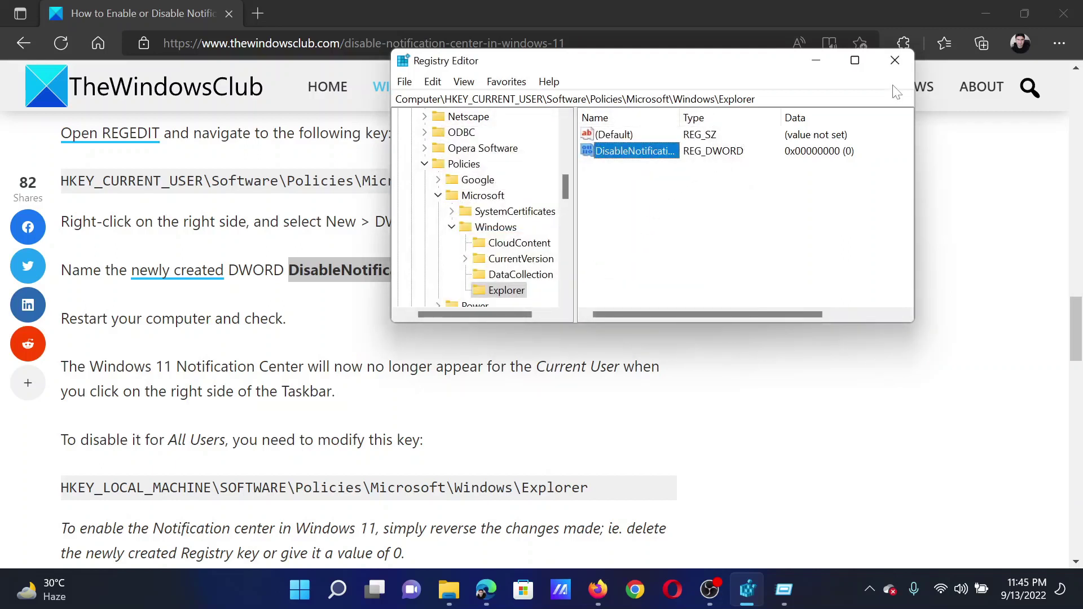
click(895, 61)
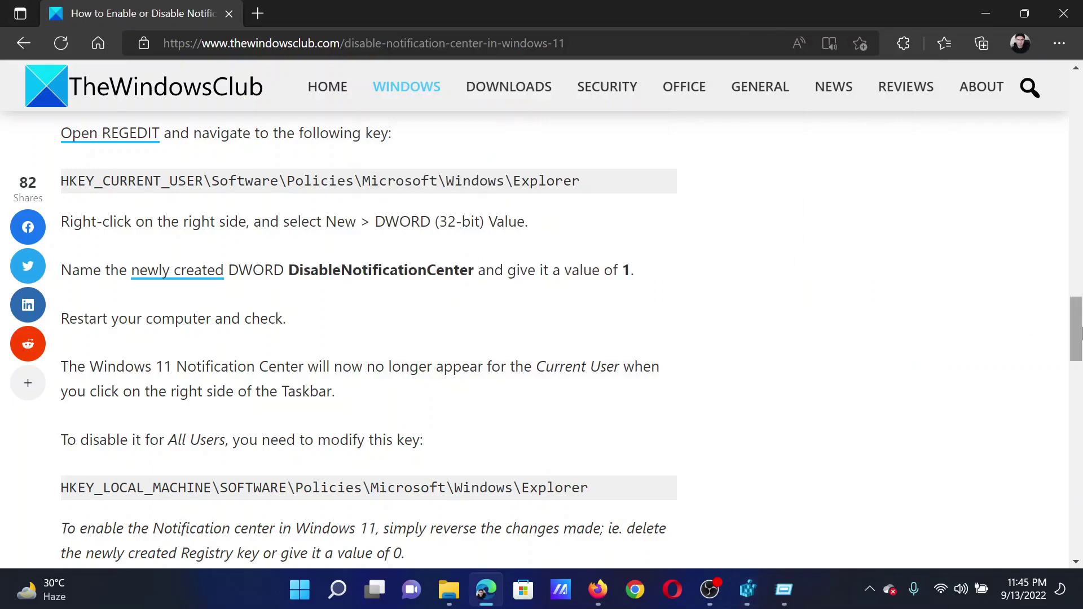
drag(1076, 330, 1077, 80)
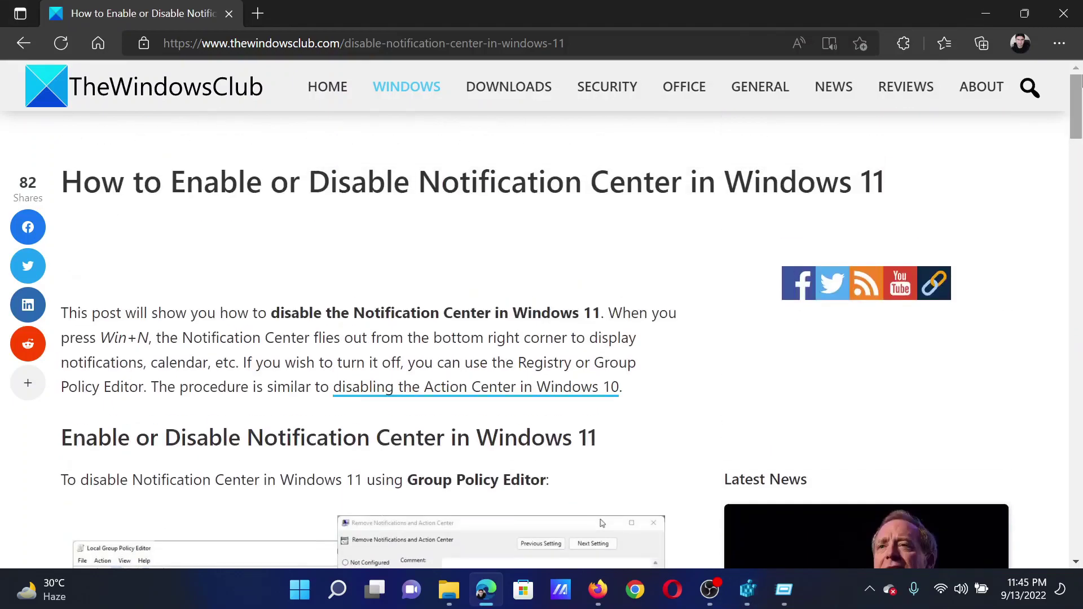